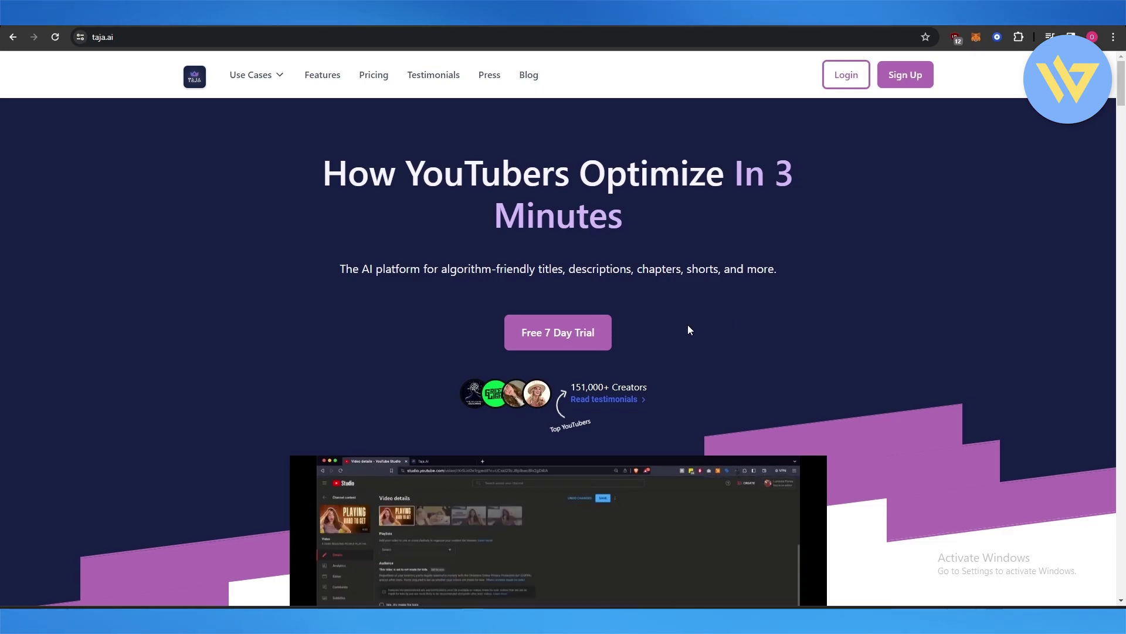
scroll(696, 322, "down", 1)
scroll(707, 319, "up", 1)
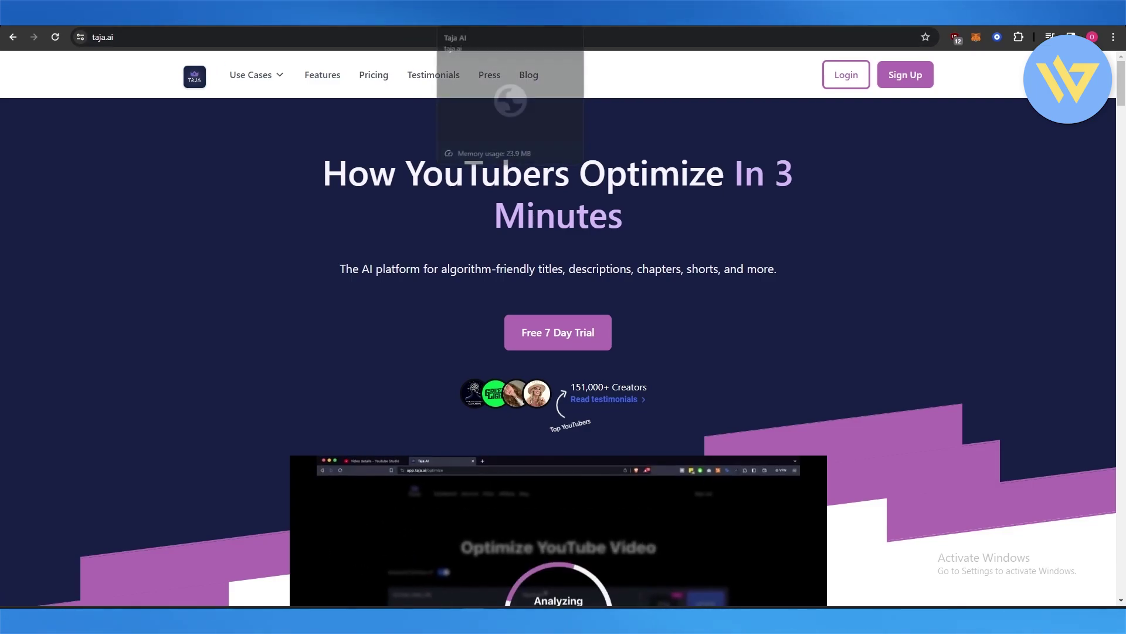
Jump to the pricing section showing Starter $29.99, Semi-Pro $49.99 and Pro $89.99 plans
left_click(374, 75)
scroll(434, 268, "down", 1)
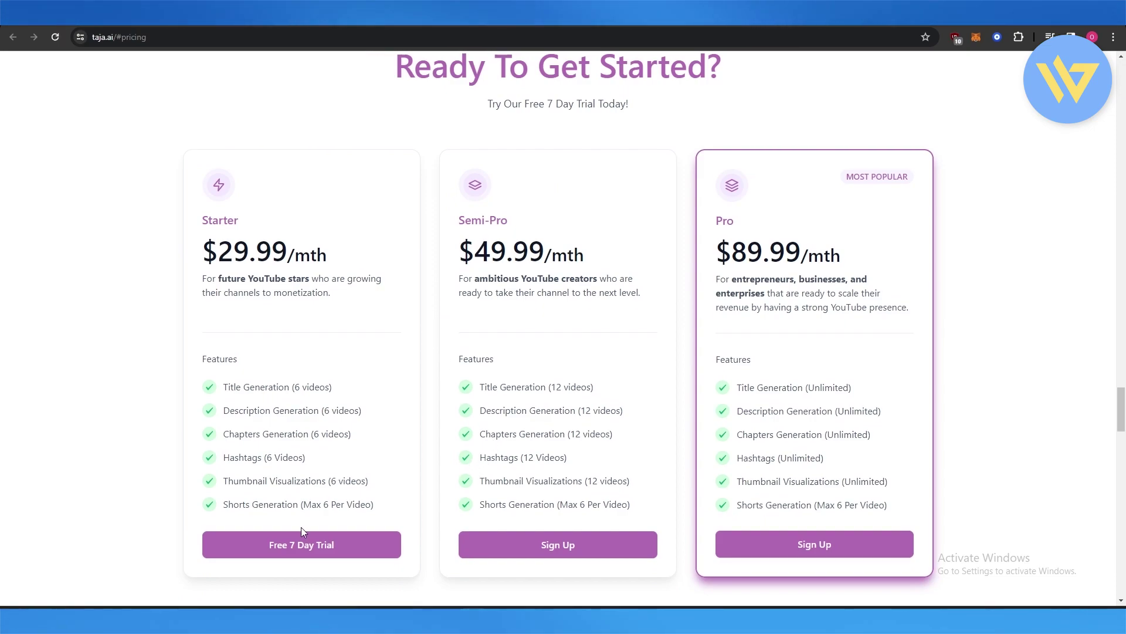
Highlight the Starter price and Semi-Pro title count, then begin the Free 7 Day Trial sign-up
left_click_drag(217, 253, 260, 263)
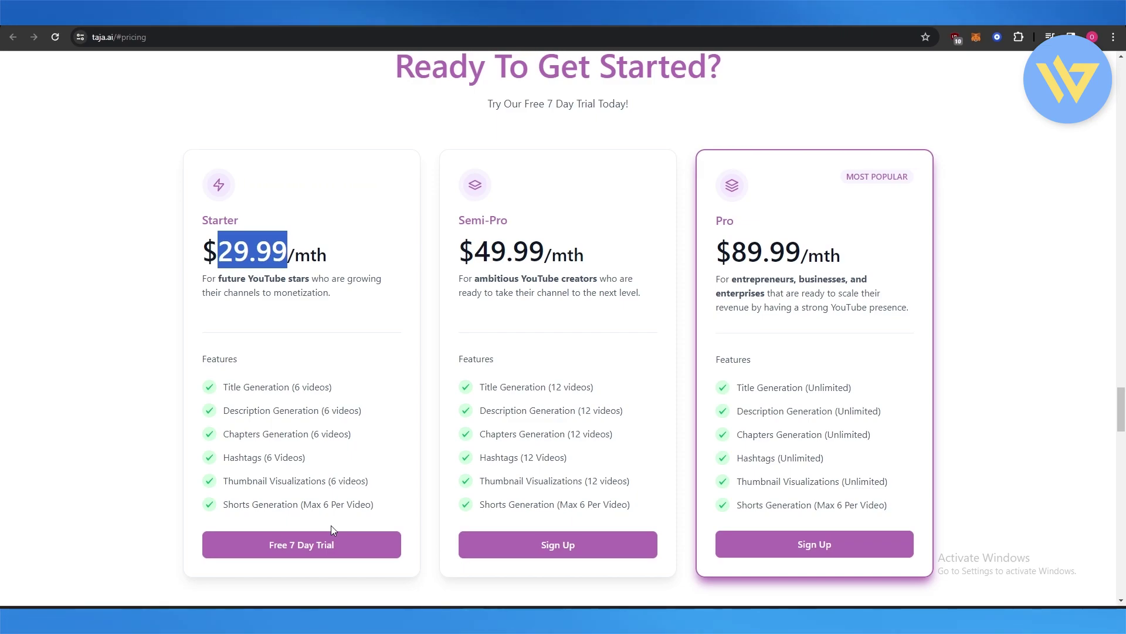
left_click(551, 388)
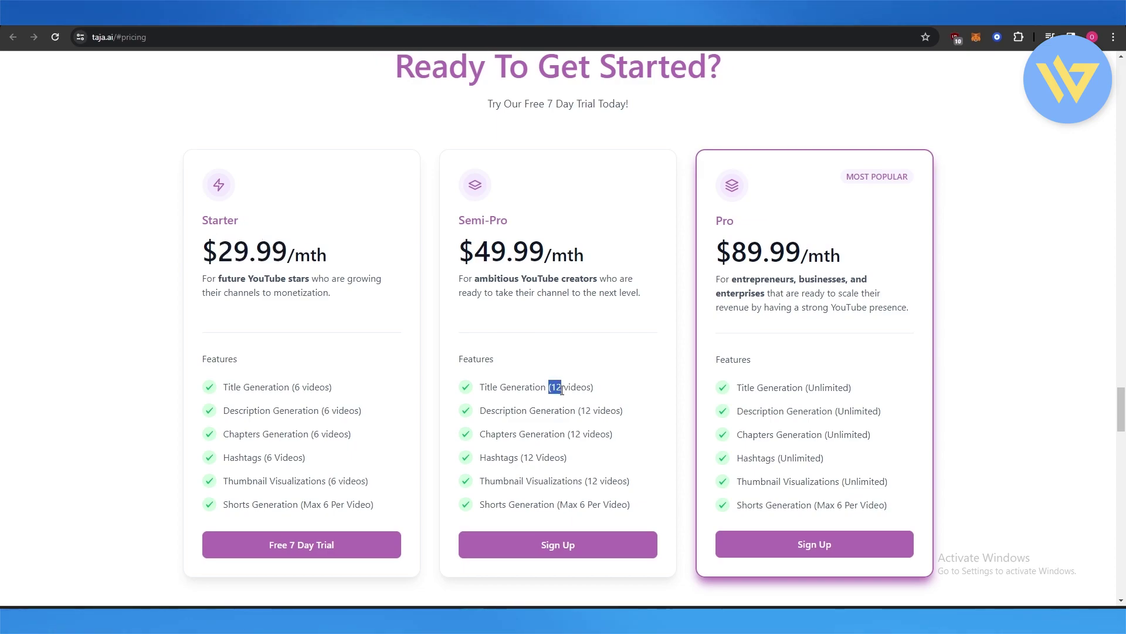
left_click(596, 408)
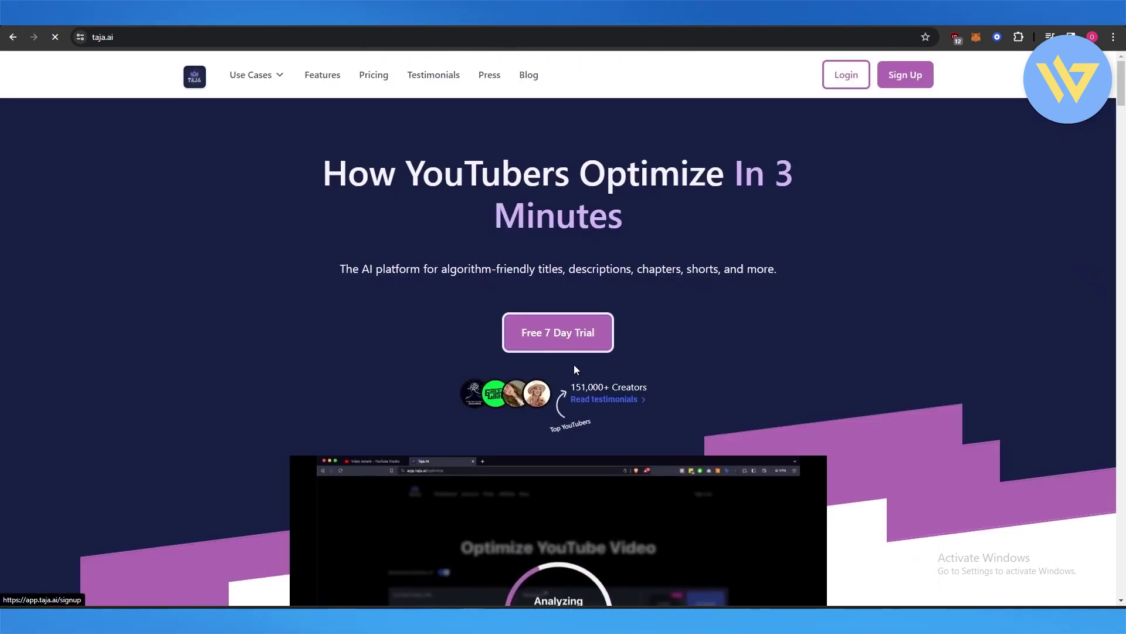
left_click(573, 359)
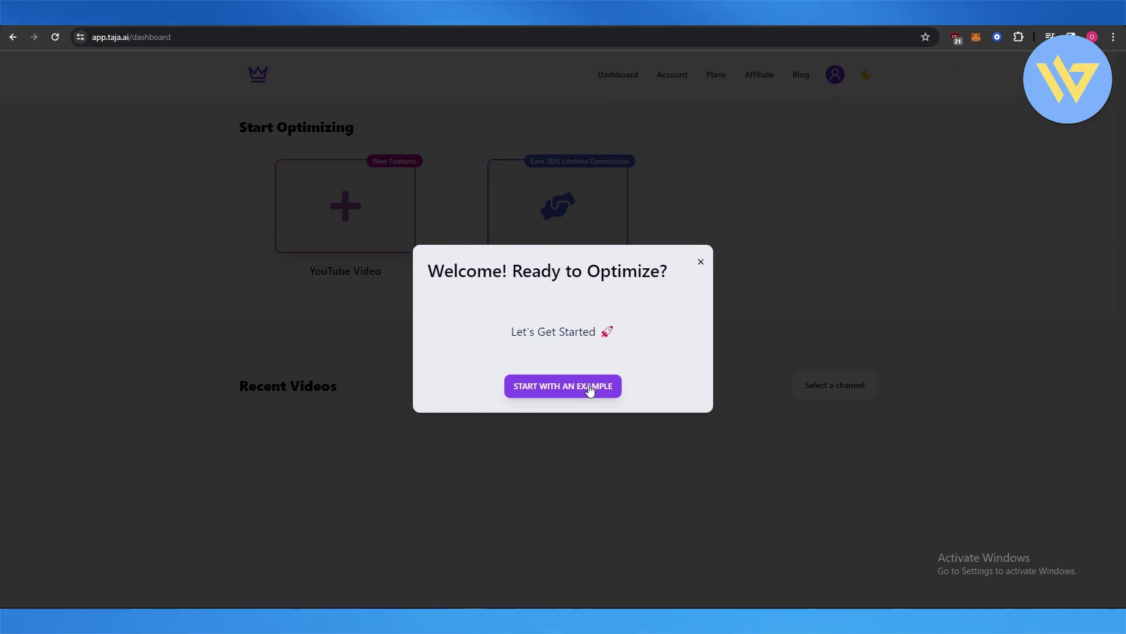
Start with the example from the welcome prompt and select the example YouTube video link
left_click(586, 390)
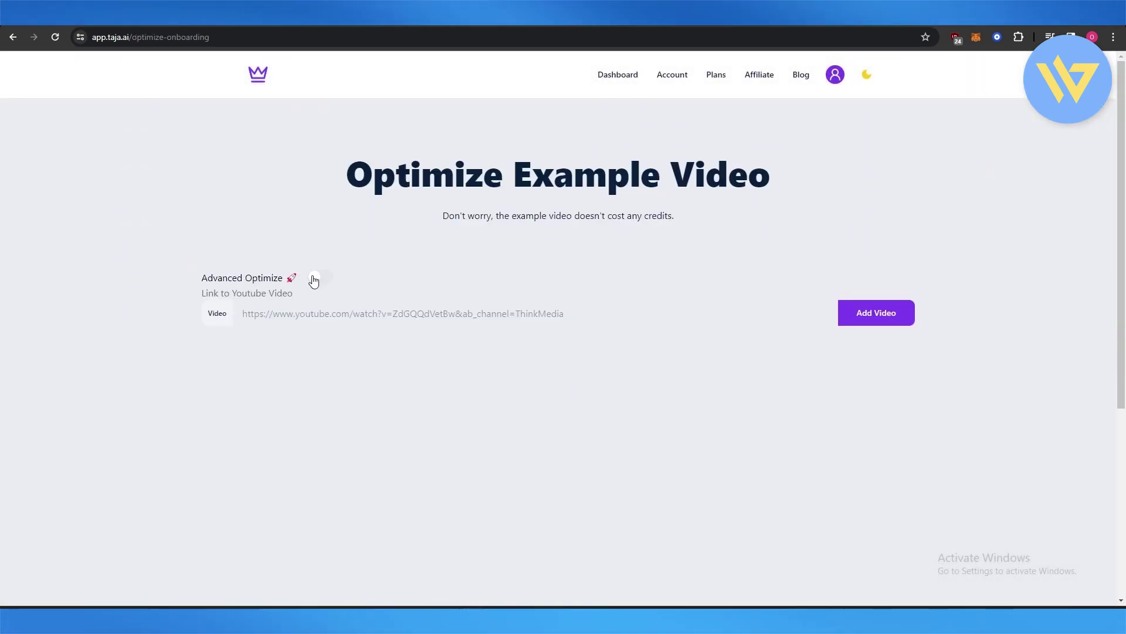
triple_click(316, 314)
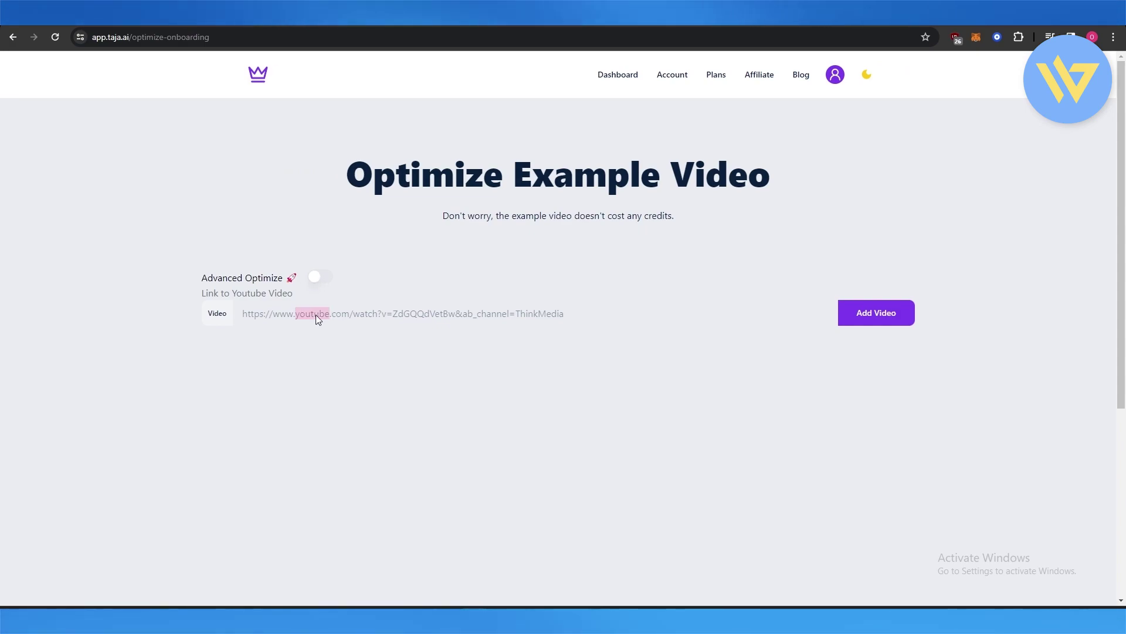
Add the example video for analysis, view the tone and language filters, then return to the example page
left_click(846, 314)
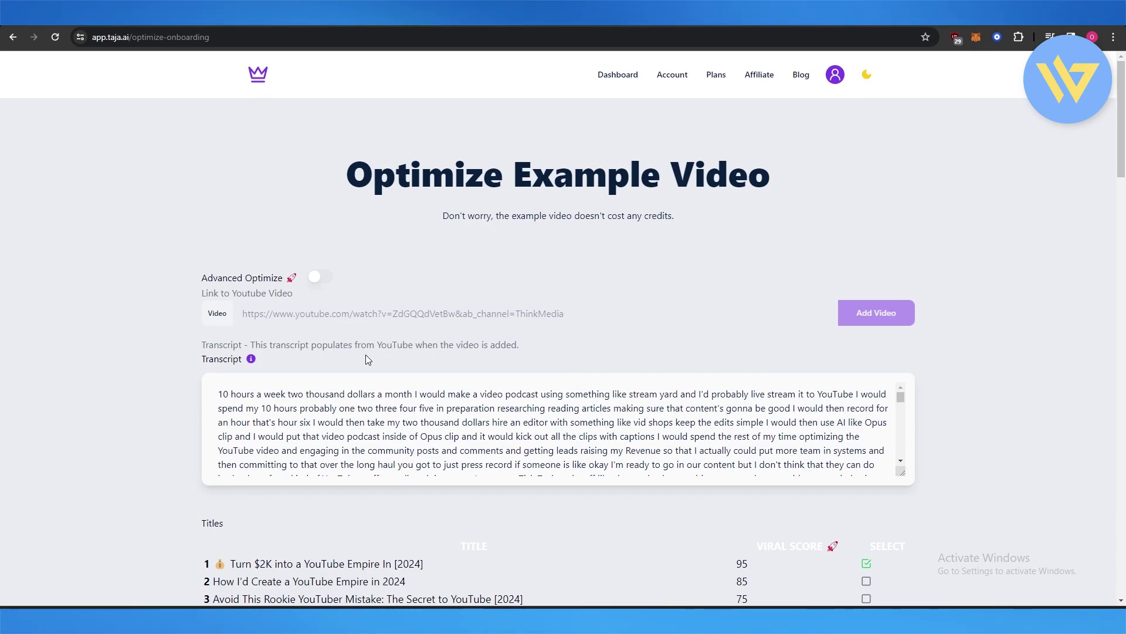
scroll(363, 356, "down", 2)
scroll(311, 434, "up", 1)
scroll(311, 437, "down", 3)
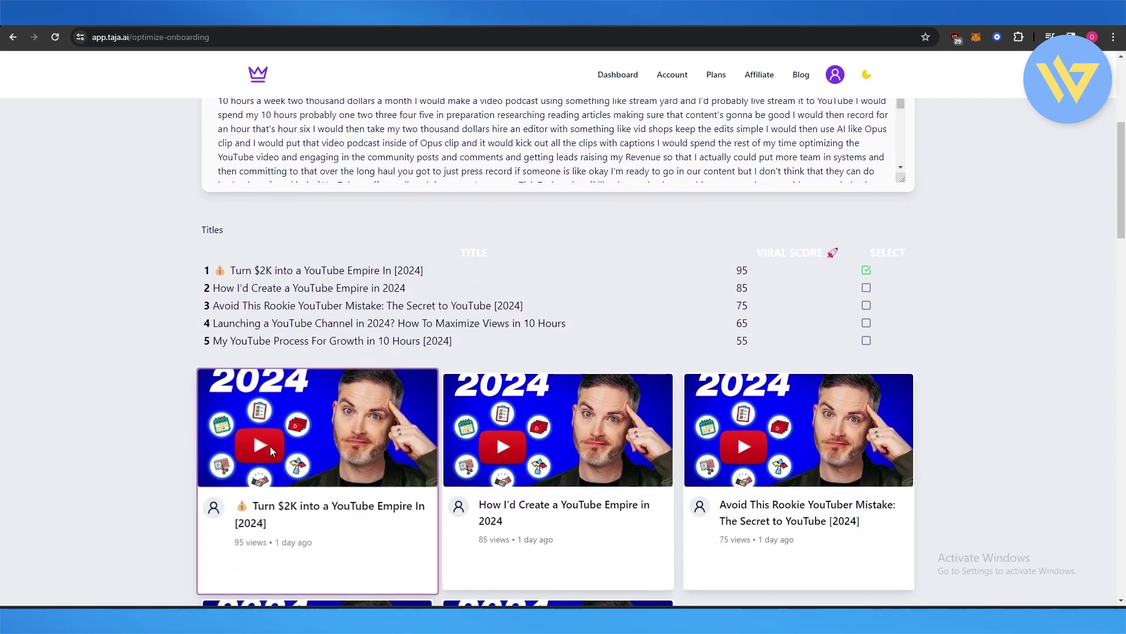
scroll(205, 471, "down", 2)
scroll(206, 471, "down", 1)
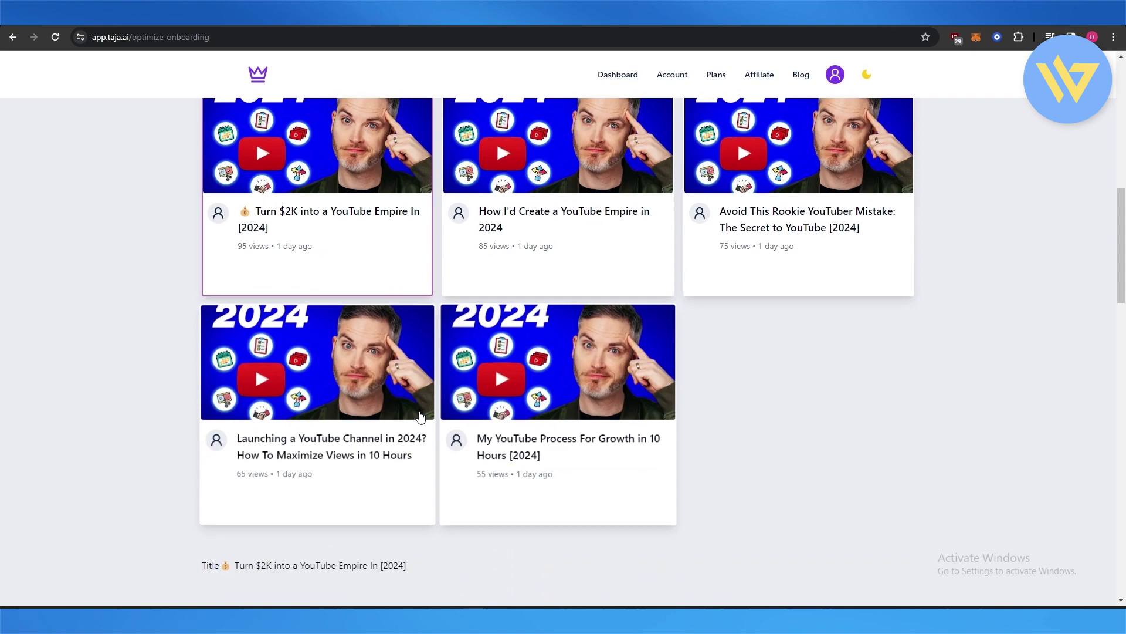
scroll(201, 274, "up", 3)
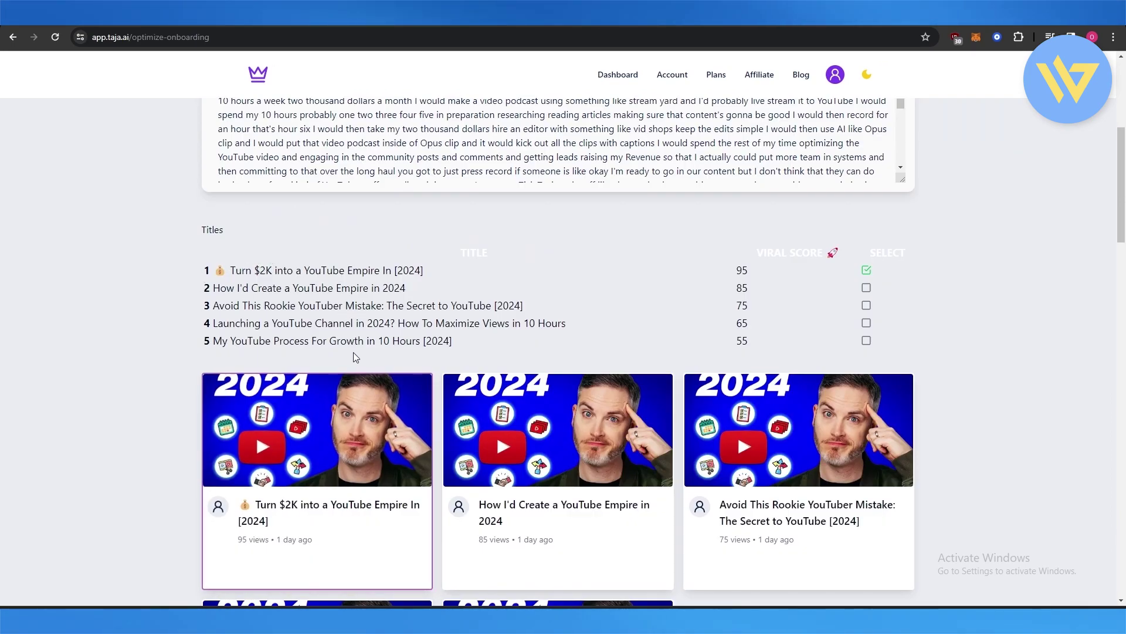
scroll(353, 357, "up", 1)
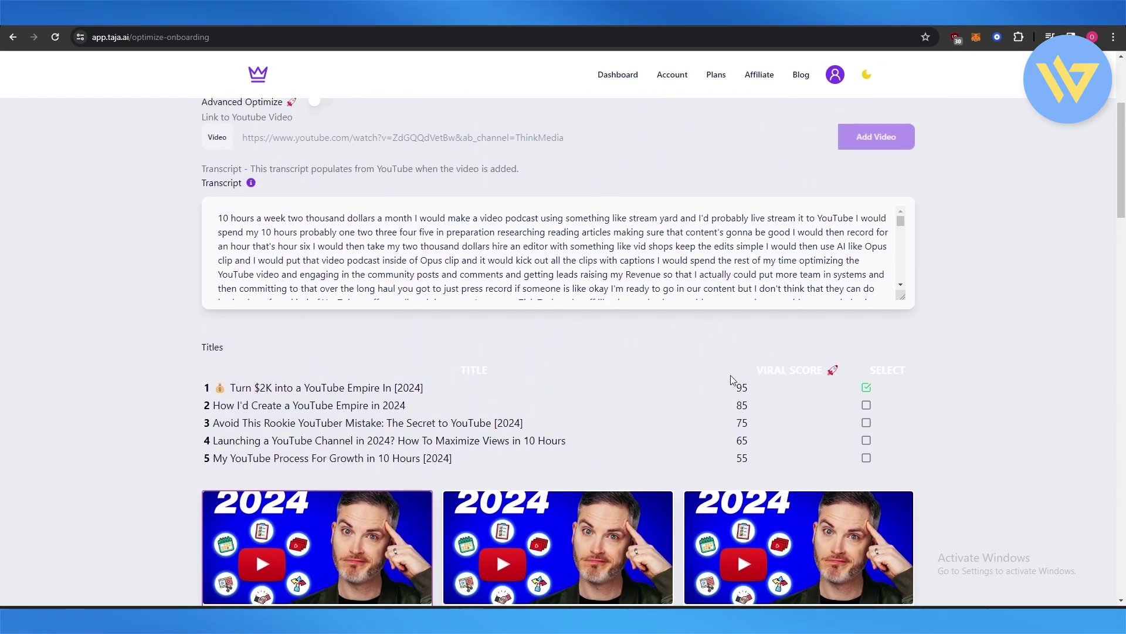
scroll(753, 460, "up", 1)
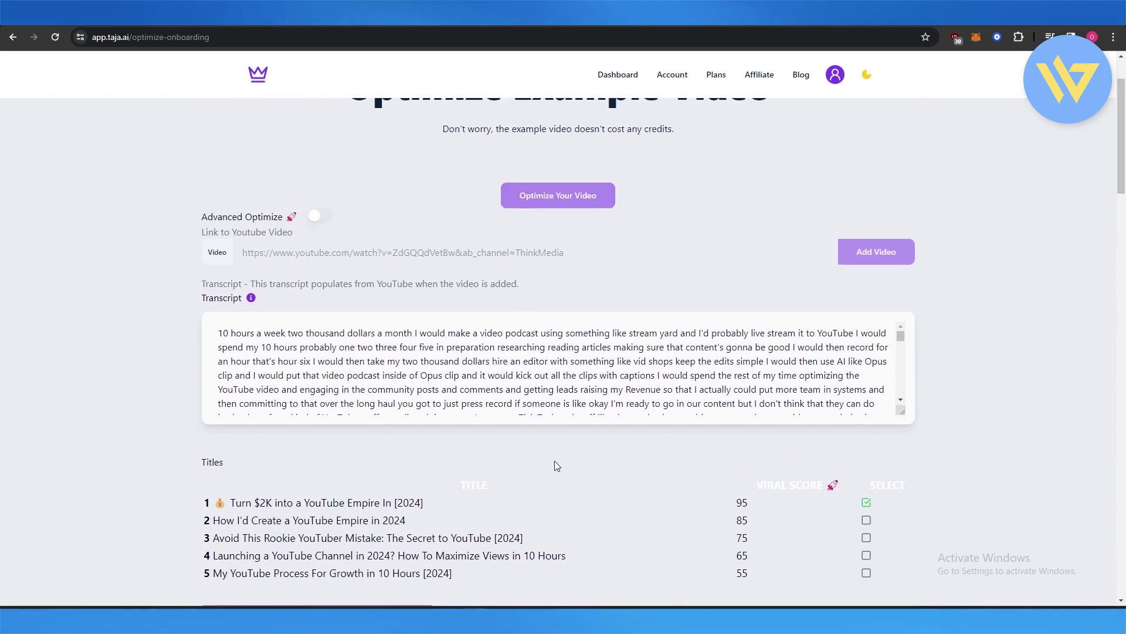
scroll(385, 346, "down", 3)
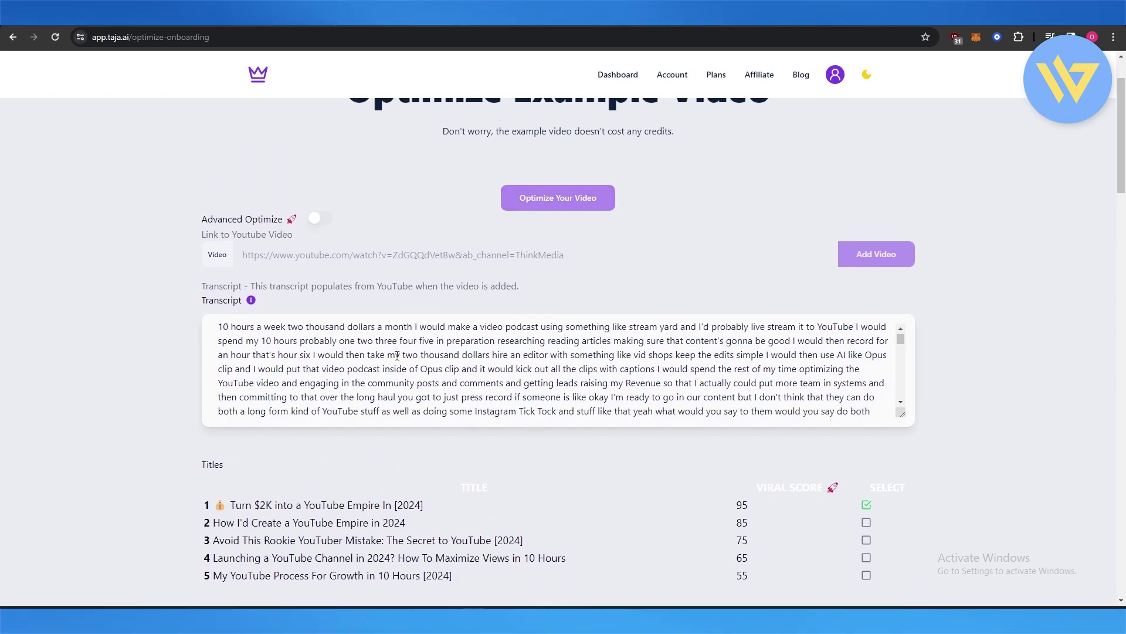
scroll(384, 345, "down", 3)
scroll(385, 345, "down", 3)
scroll(216, 242, "down", 1)
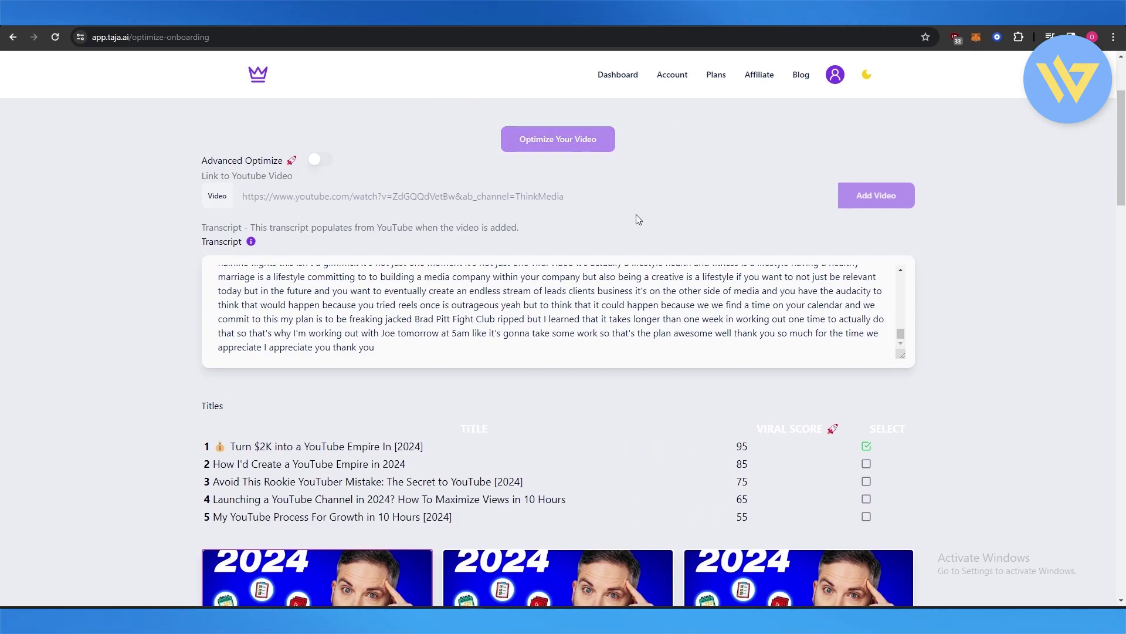
scroll(616, 229, "up", 1)
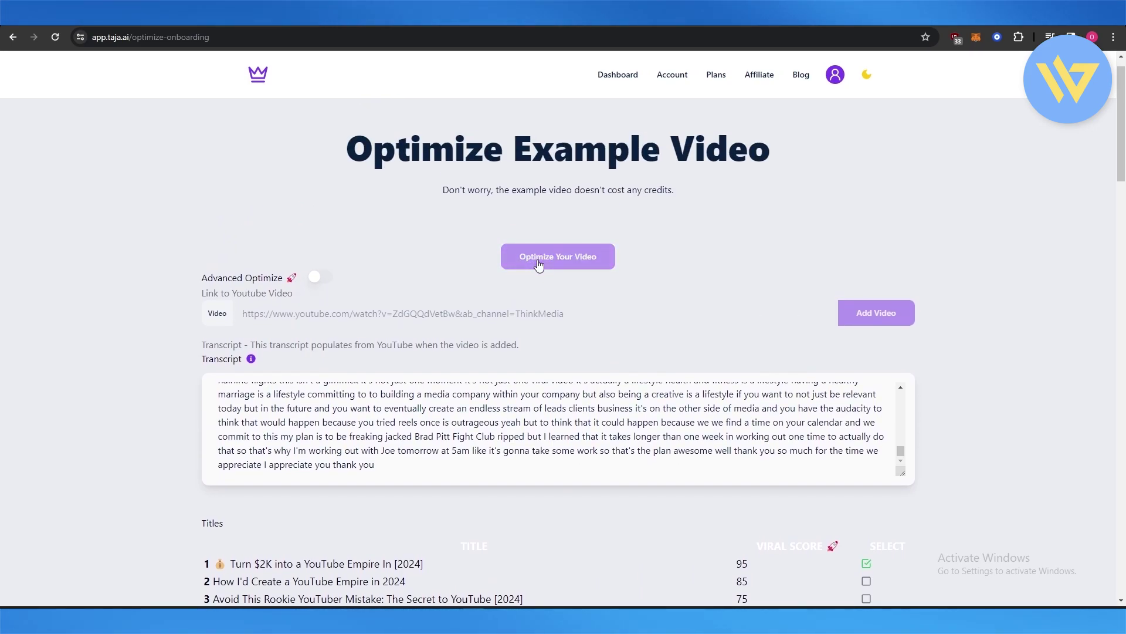
left_click(539, 265)
left_click(724, 309)
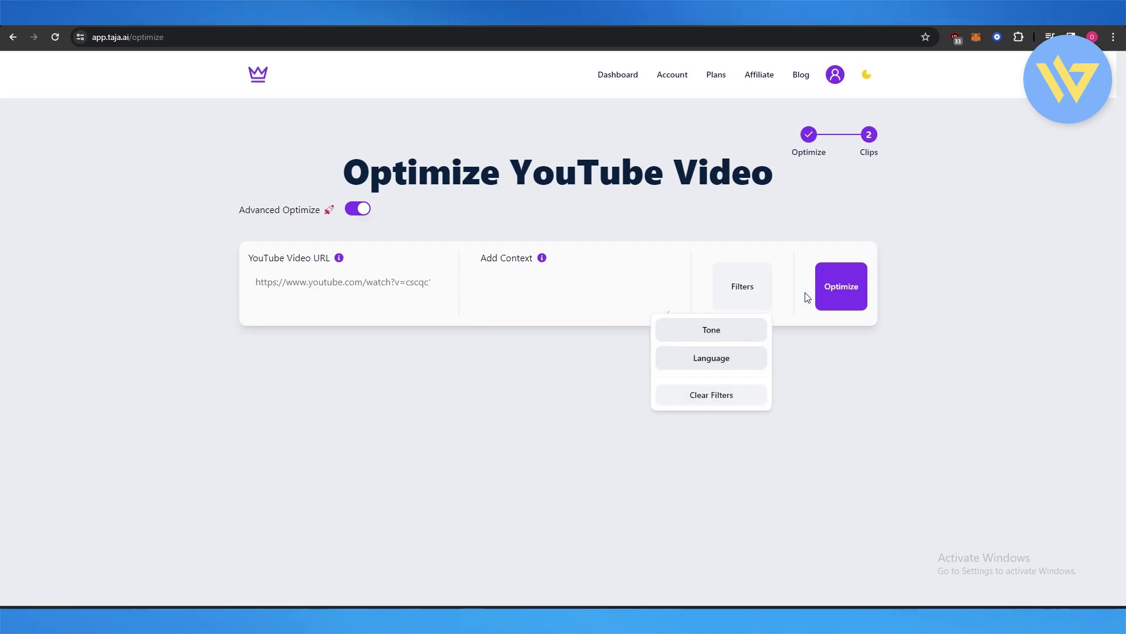
left_click(823, 368)
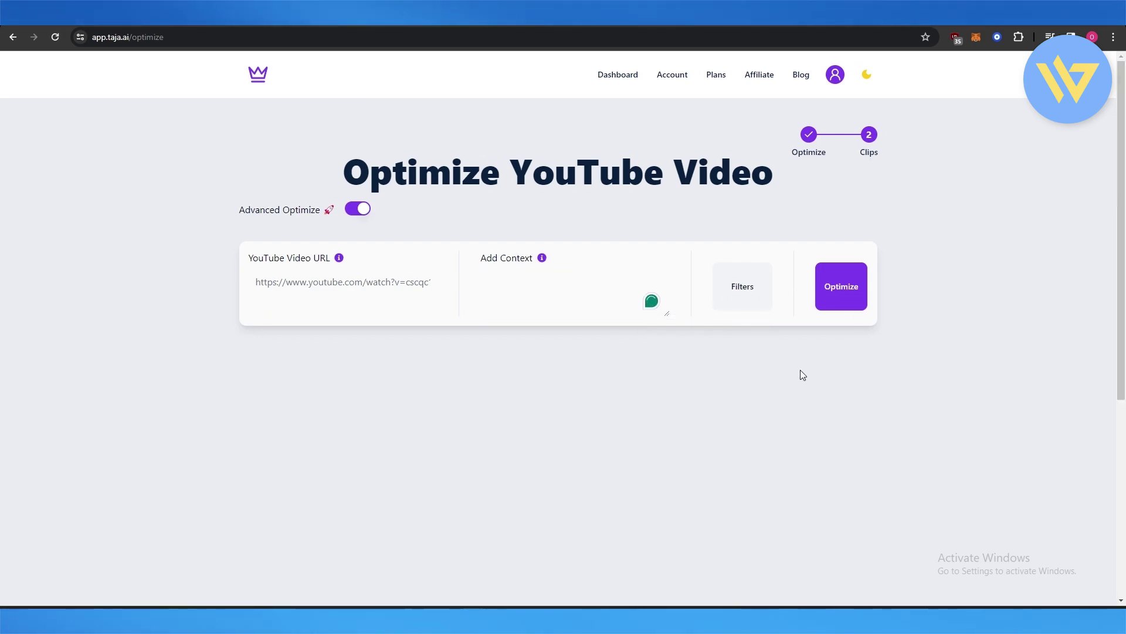
key("alt+Left")
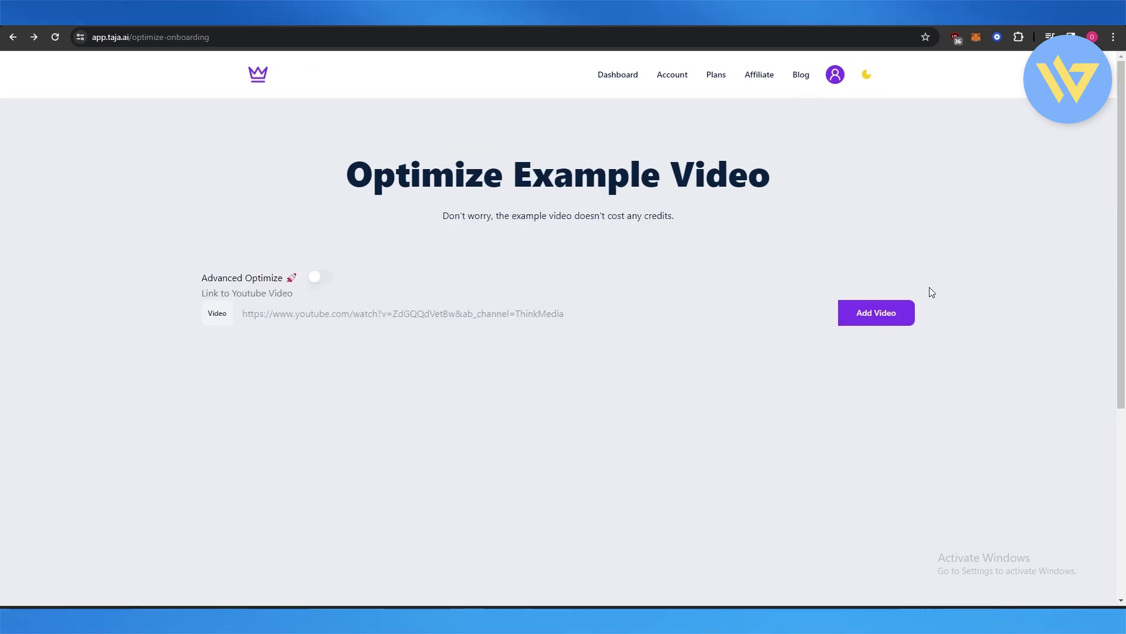
Re-add the example video and choose the 95-score first title instead of the second
left_click(869, 318)
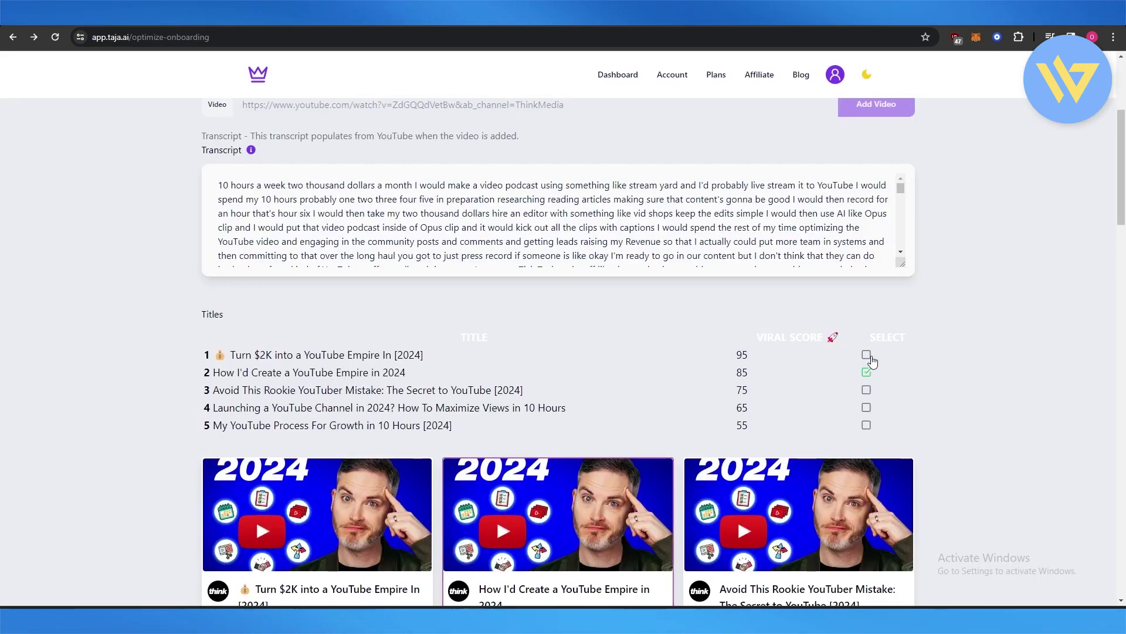
left_click(866, 355)
scroll(867, 358, "up", 3)
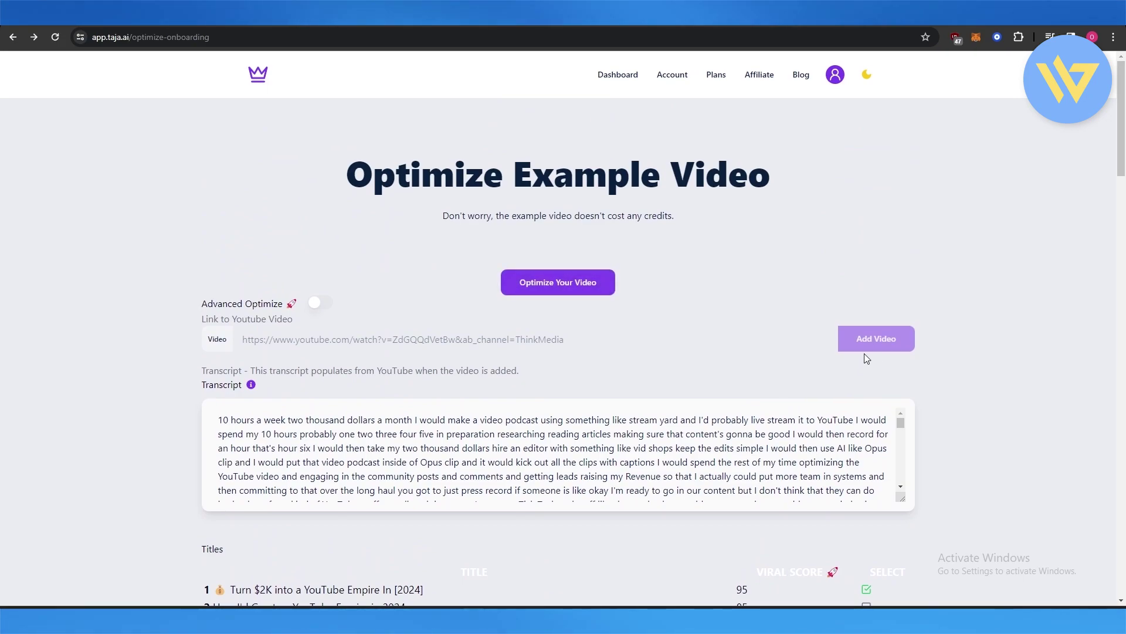
scroll(440, 458, "down", 3)
scroll(440, 458, "down", 10)
scroll(321, 358, "up", 2)
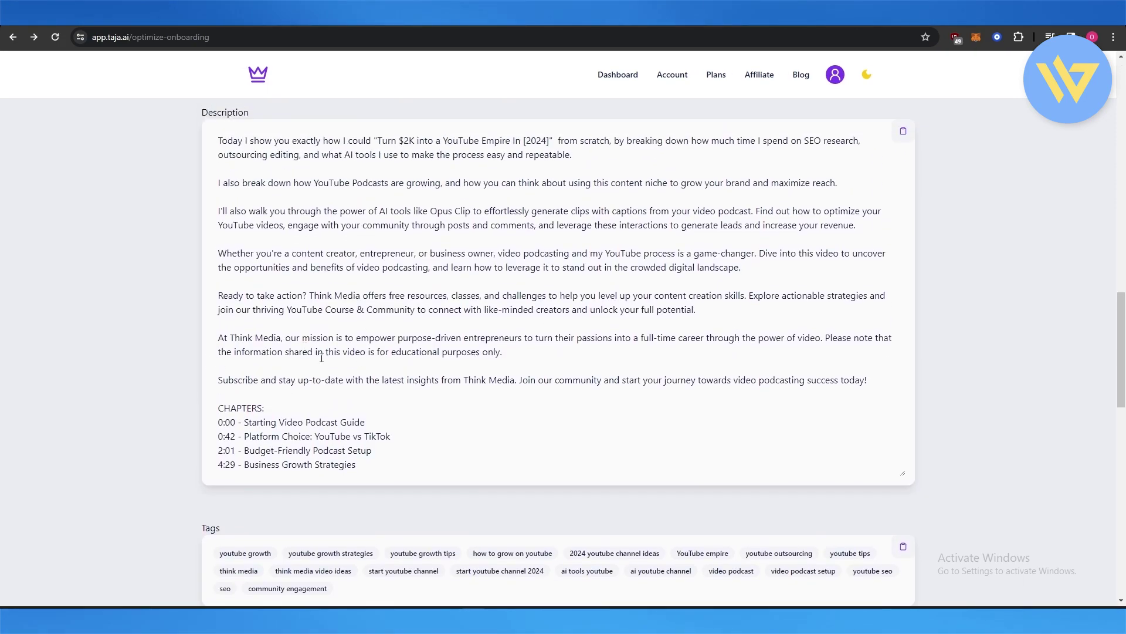
scroll(312, 409, "down", 1)
scroll(313, 408, "down", 2)
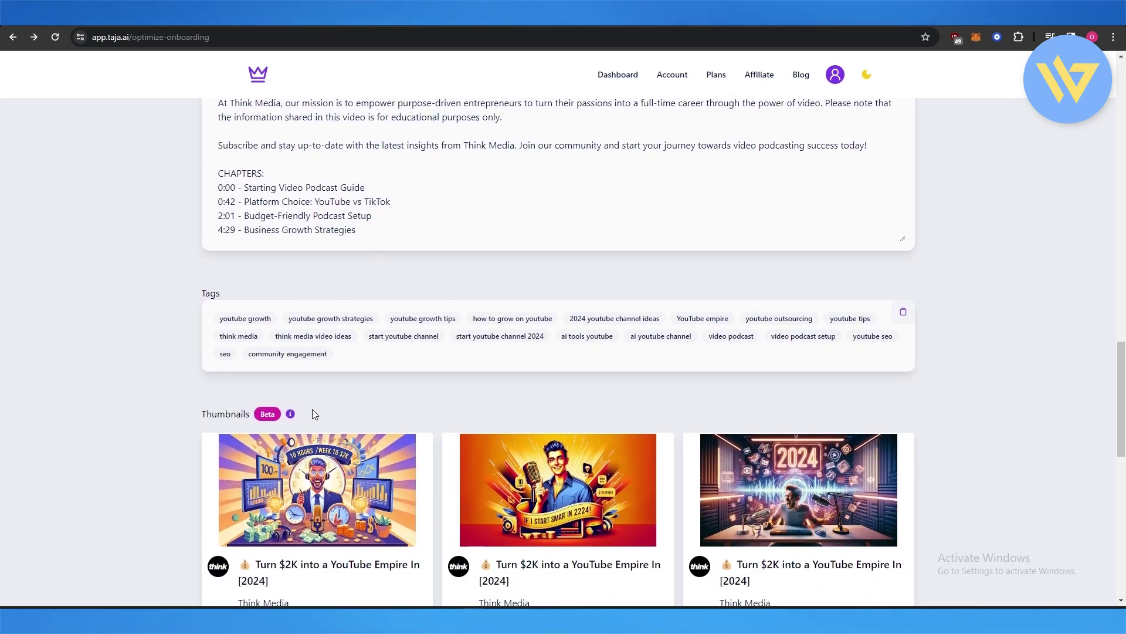
scroll(312, 408, "down", 3)
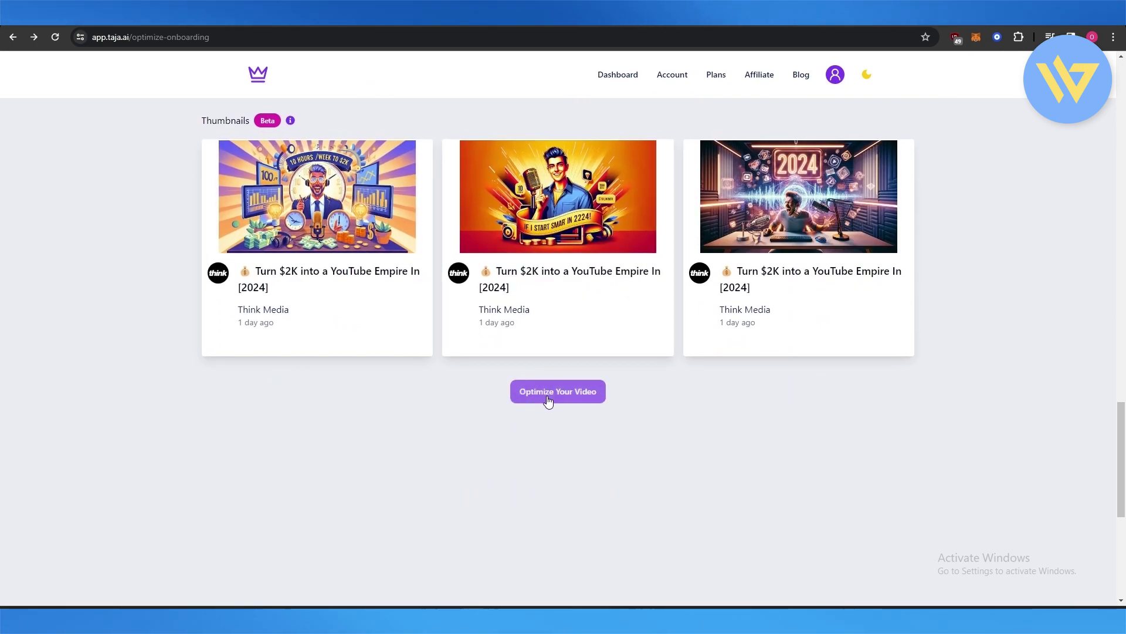
scroll(547, 404, "up", 1)
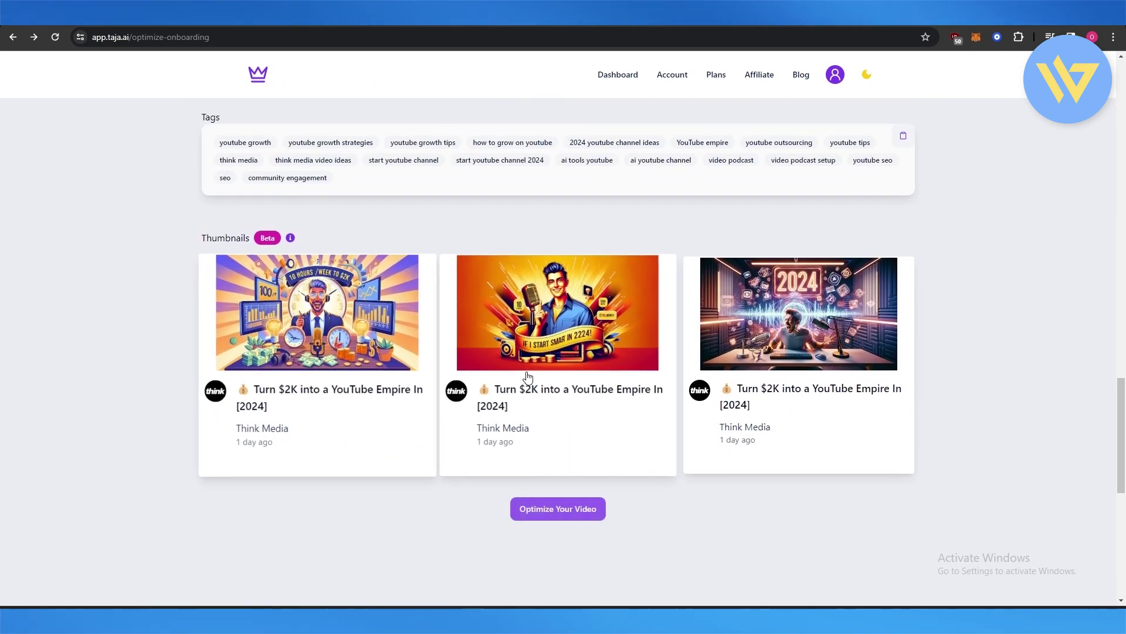
Preview the left thumbnail enlarged, then move on to optimizing your own YouTube video
left_click(291, 357)
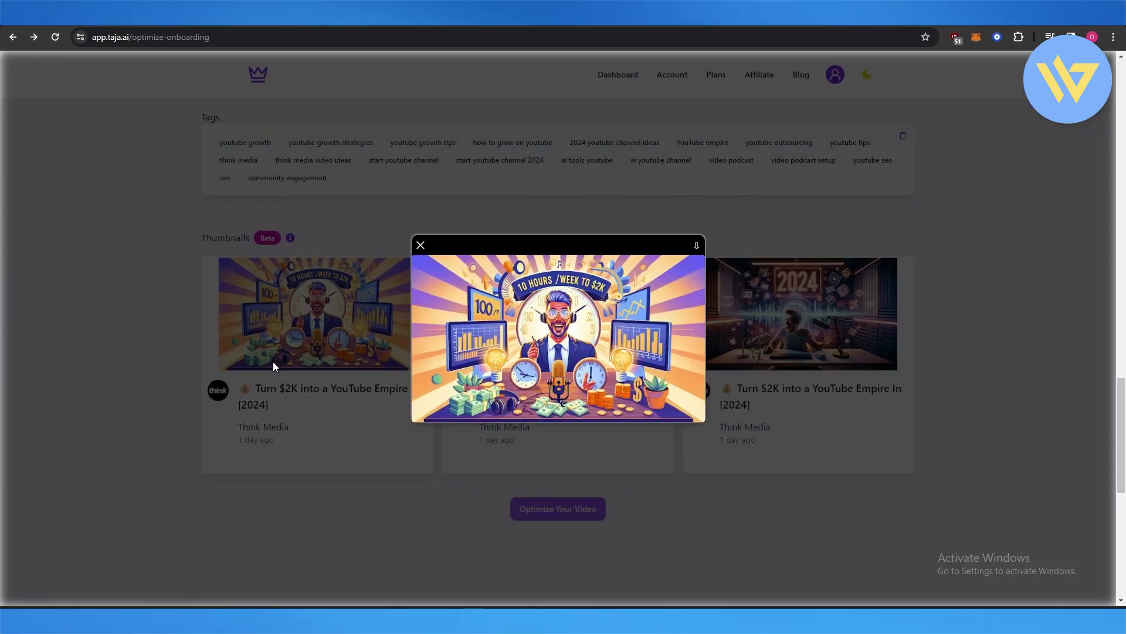
left_click(353, 449)
left_click(559, 508)
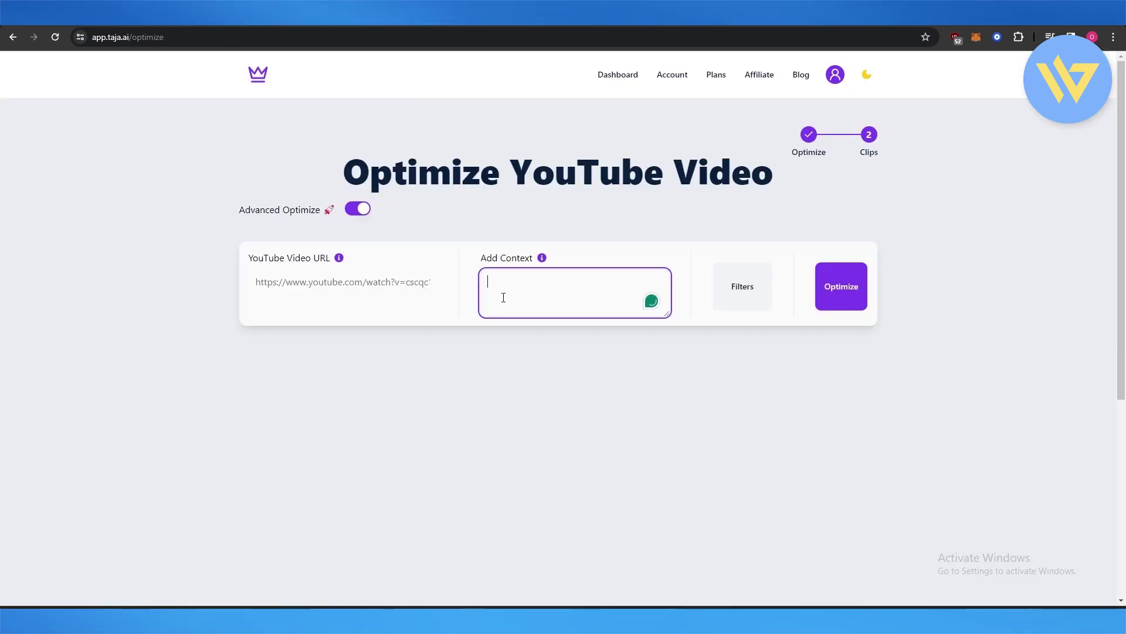
Run Optimize on the linked YouTube video and wait through the uploading screen
left_click(850, 303)
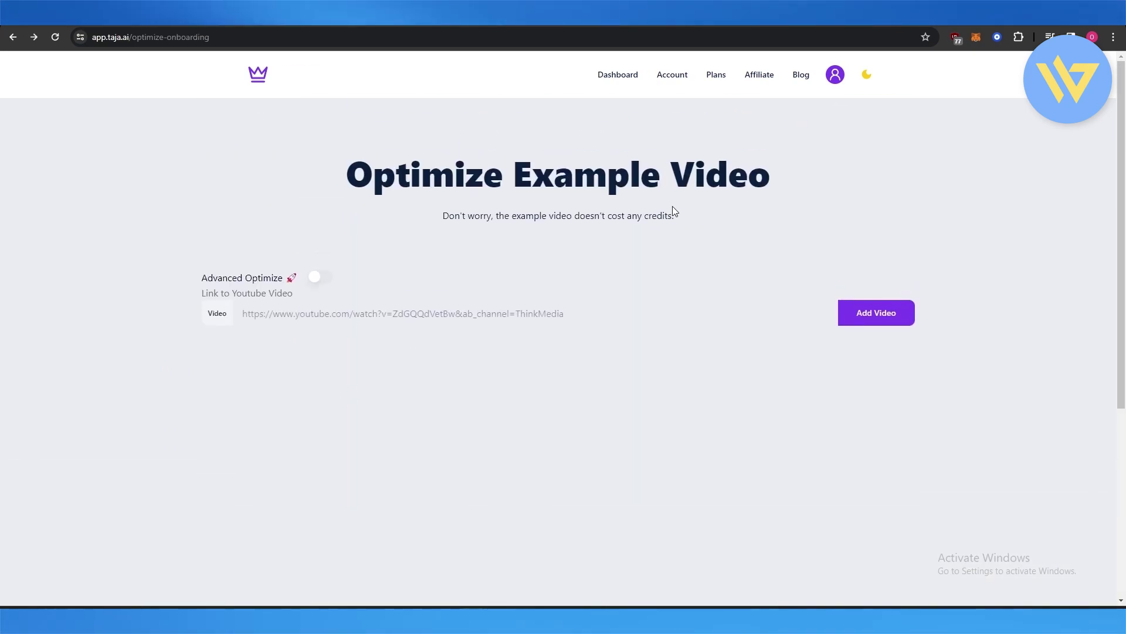
scroll(527, 299, "down", 2)
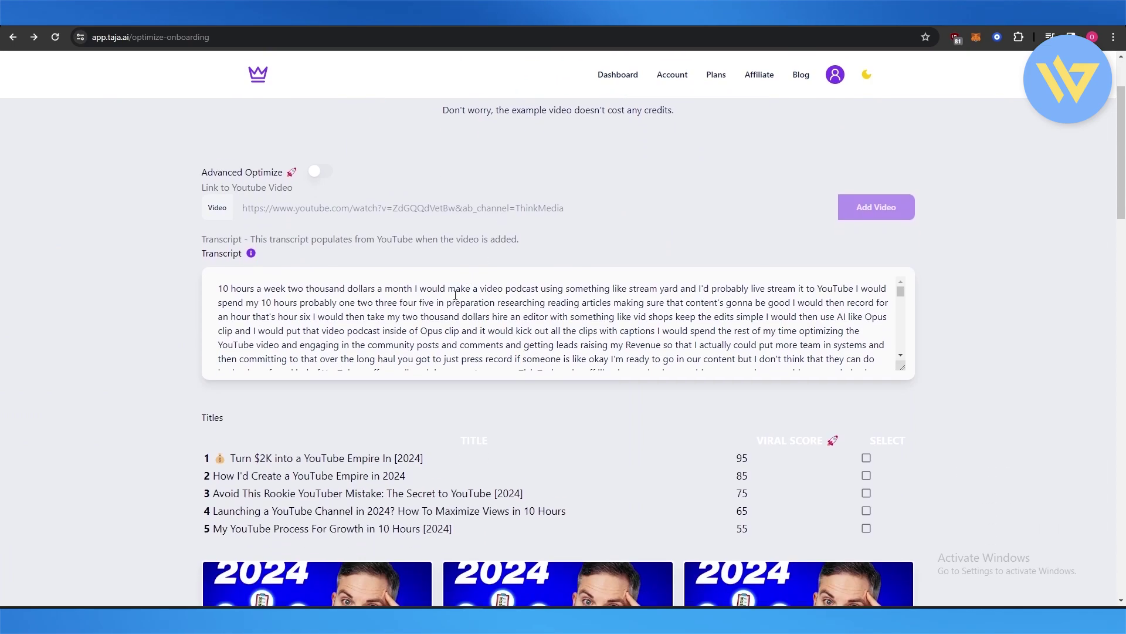
scroll(413, 309, "down", 2)
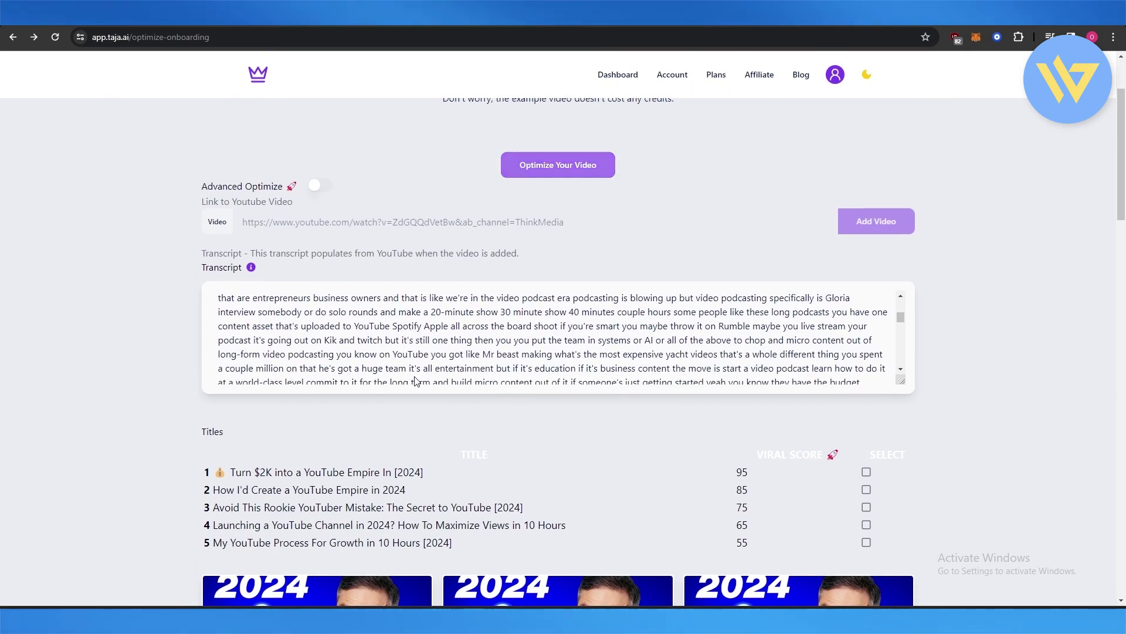
scroll(61, 393, "down", 4)
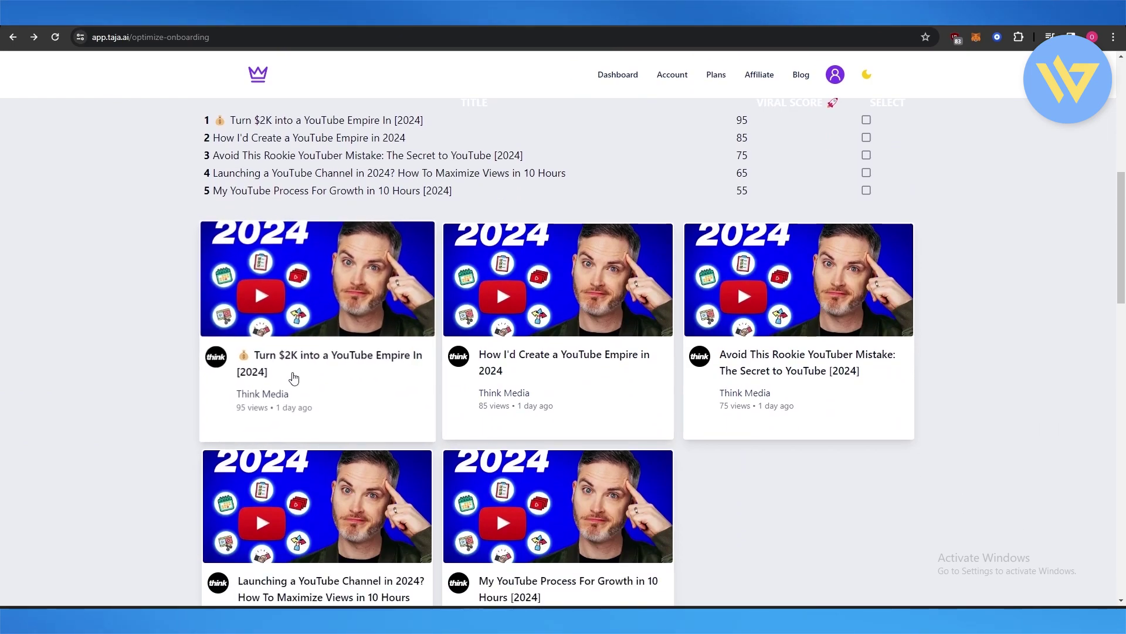
scroll(489, 378, "down", 3)
scroll(133, 381, "down", 3)
scroll(428, 340, "down", 5)
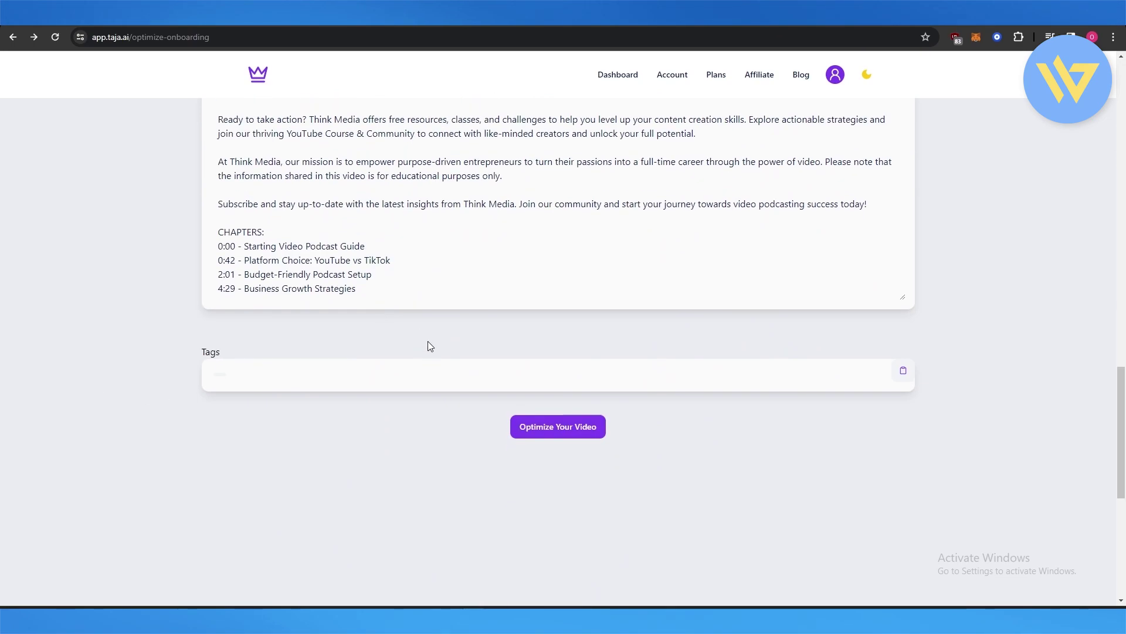
scroll(373, 352, "down", 2)
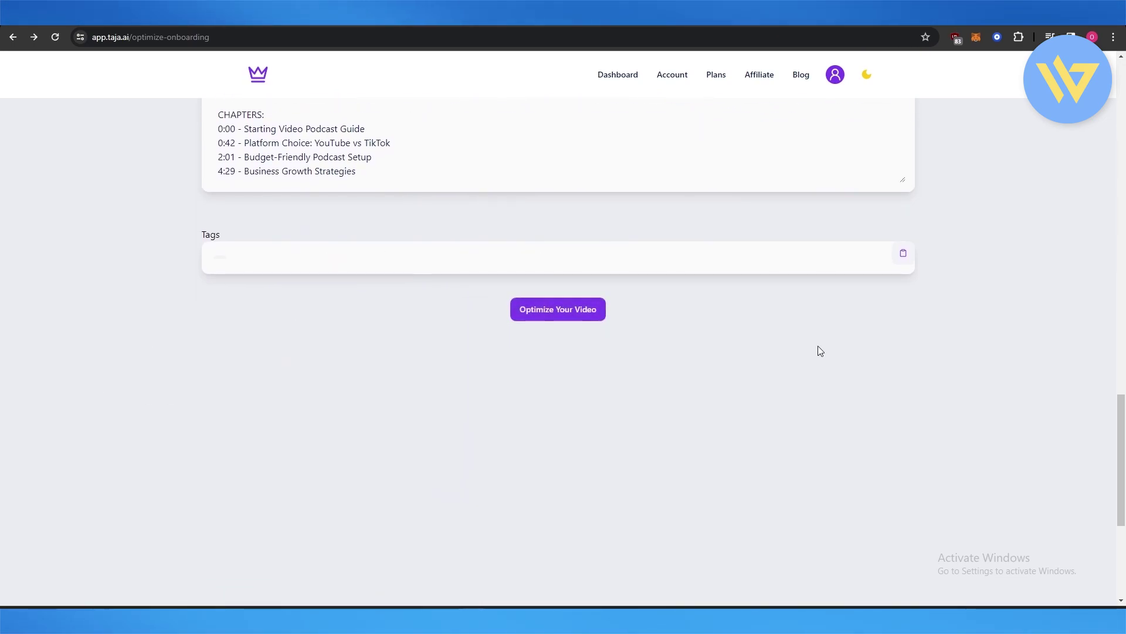